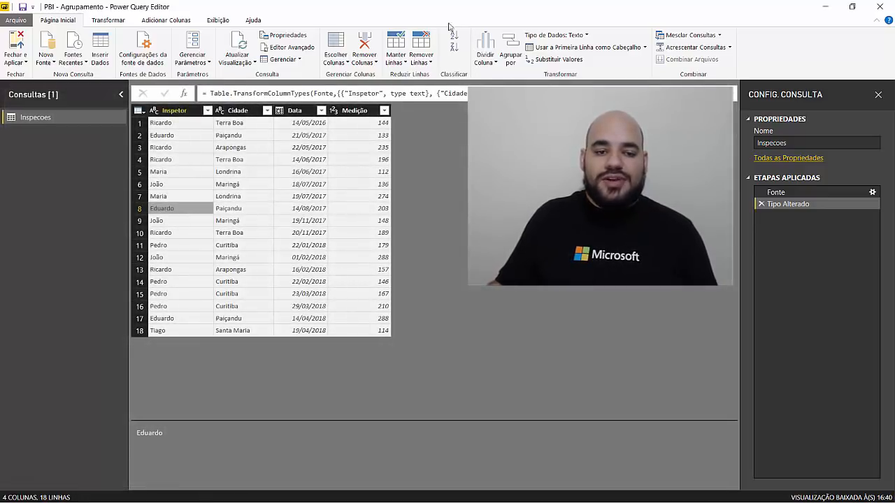
Examine the Inspetor, Cidade, Data and Medição columns of the Inspecoes query
left_click(201, 149)
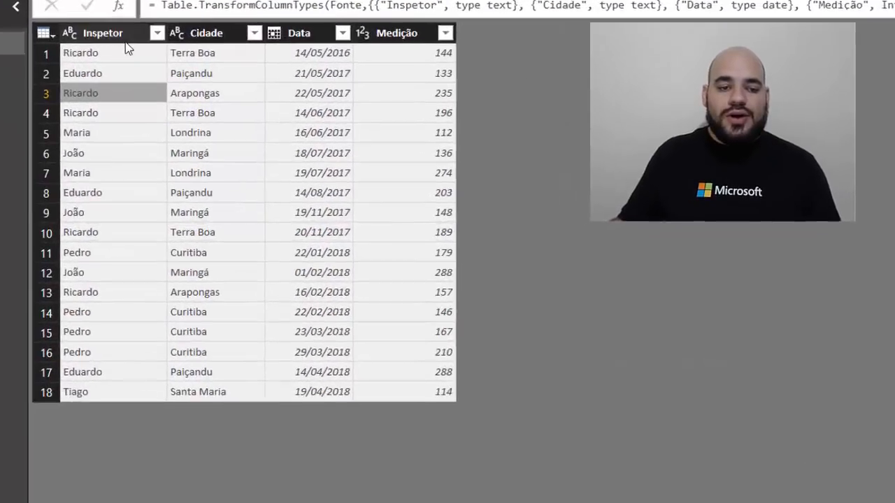
left_click(164, 85)
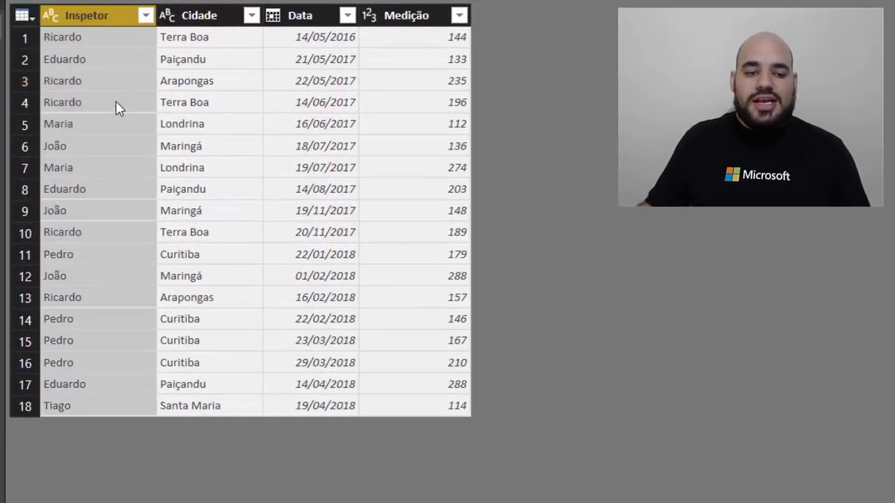
left_click(190, 102)
left_click(310, 111)
left_click(426, 112)
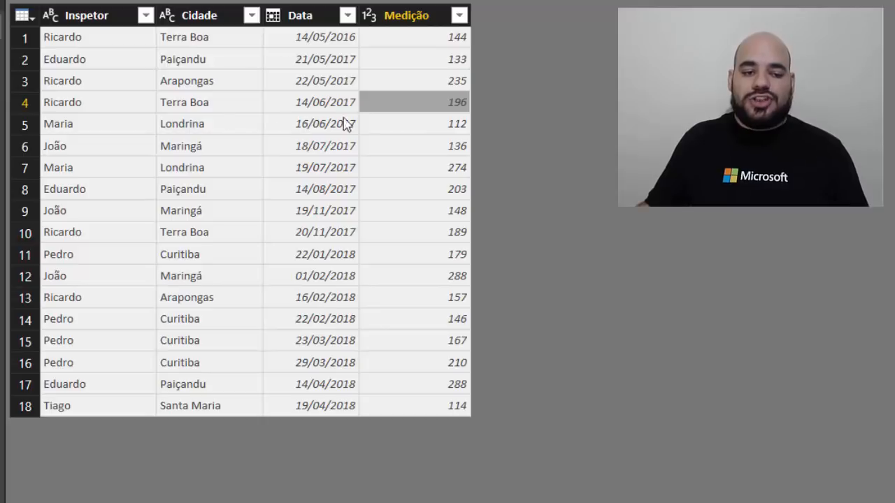
left_click(133, 168)
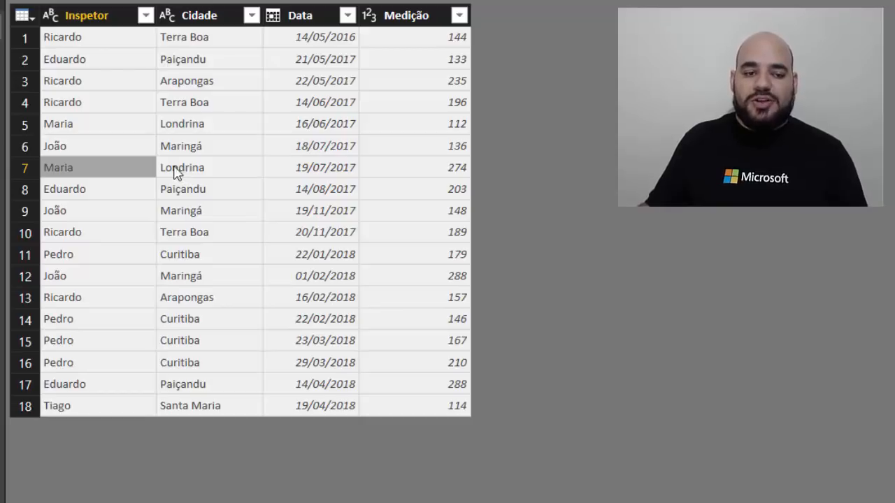
Compare the inspection dates and measurements in rows that share the same inspector and city, such as Terra Boa and Paiçandu
left_click(77, 43)
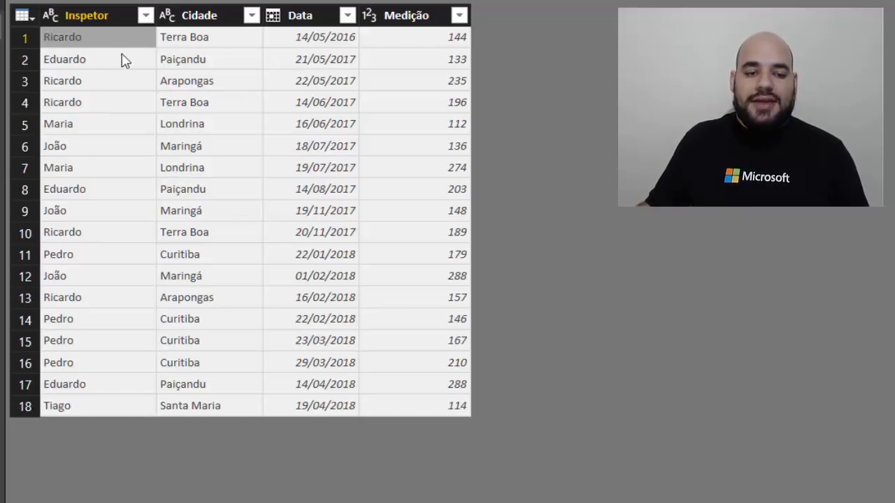
left_click(203, 43)
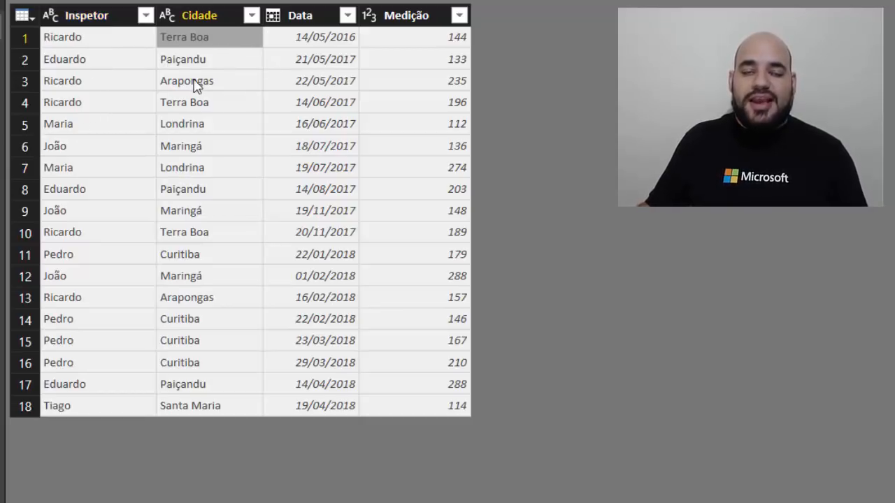
left_click(327, 42)
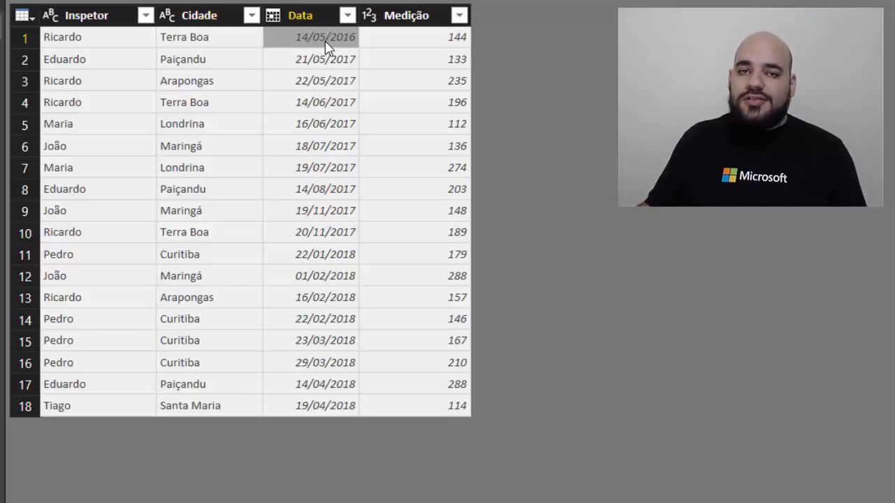
left_click(99, 109)
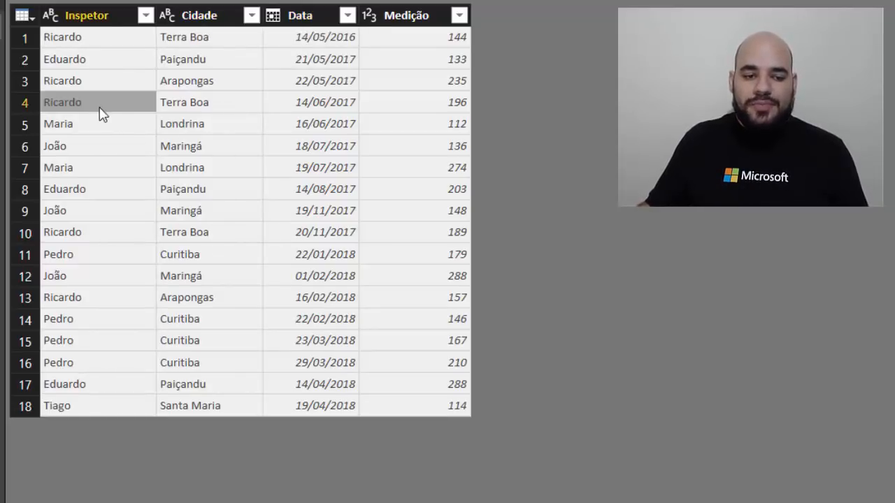
left_click(219, 112)
left_click(316, 114)
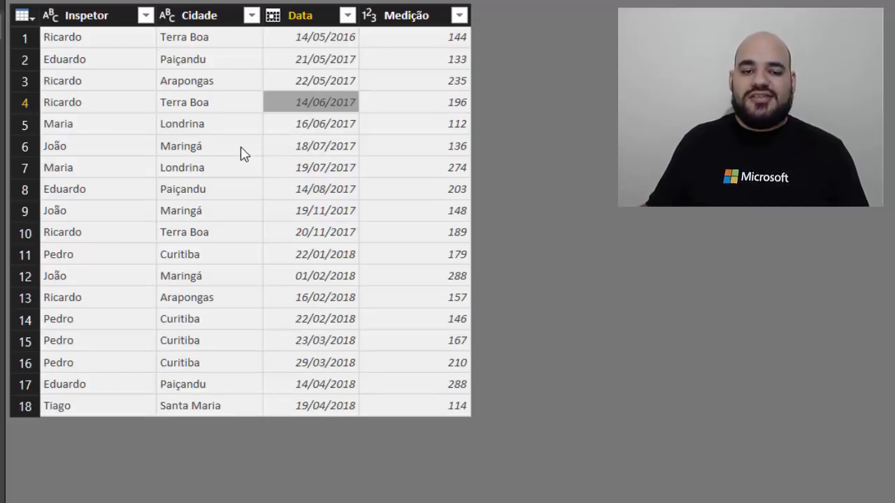
left_click(377, 106)
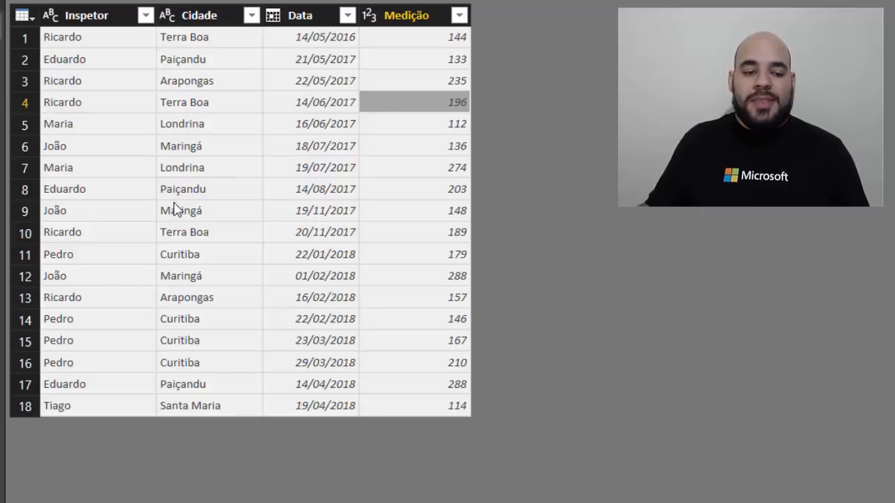
left_click(99, 235)
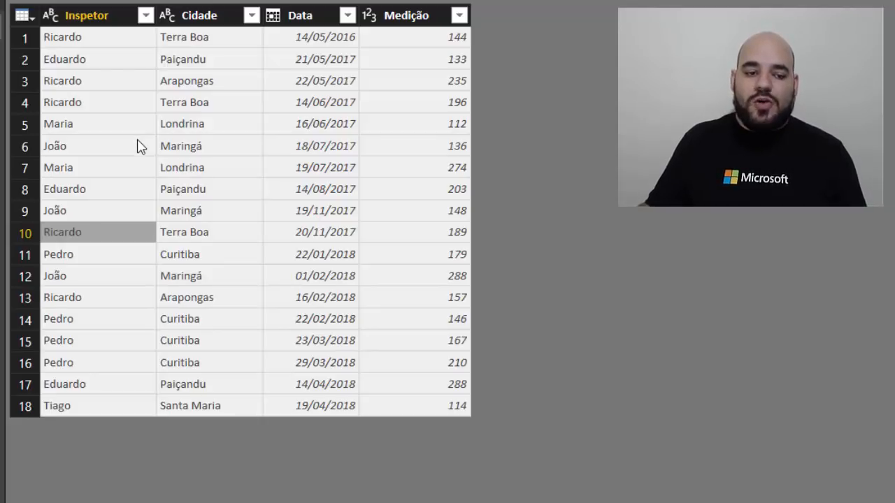
left_click(82, 190)
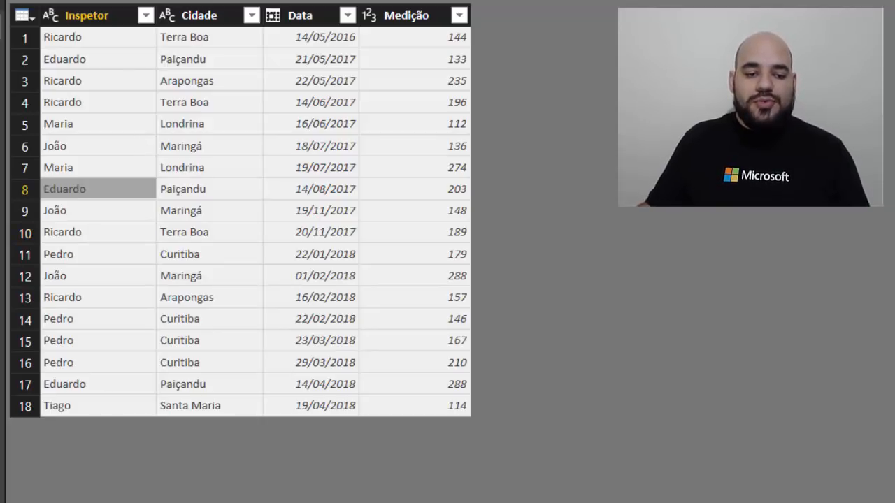
left_click(187, 195)
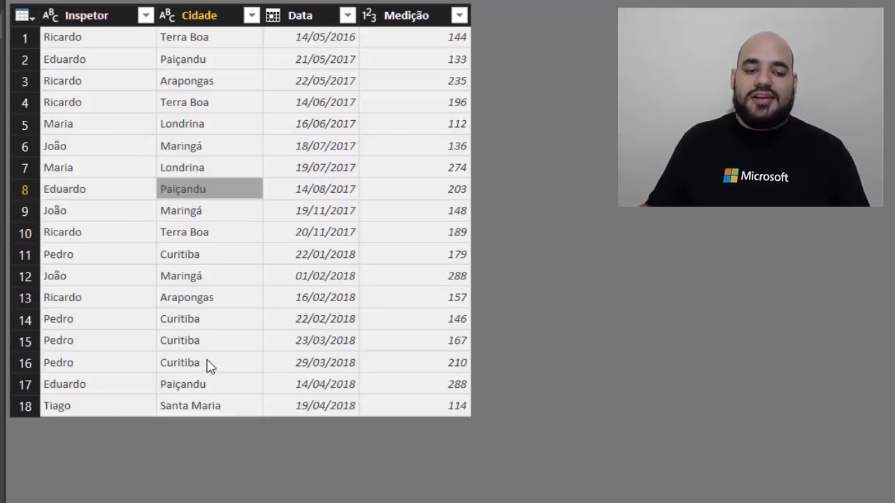
left_click(323, 198)
left_click(118, 384)
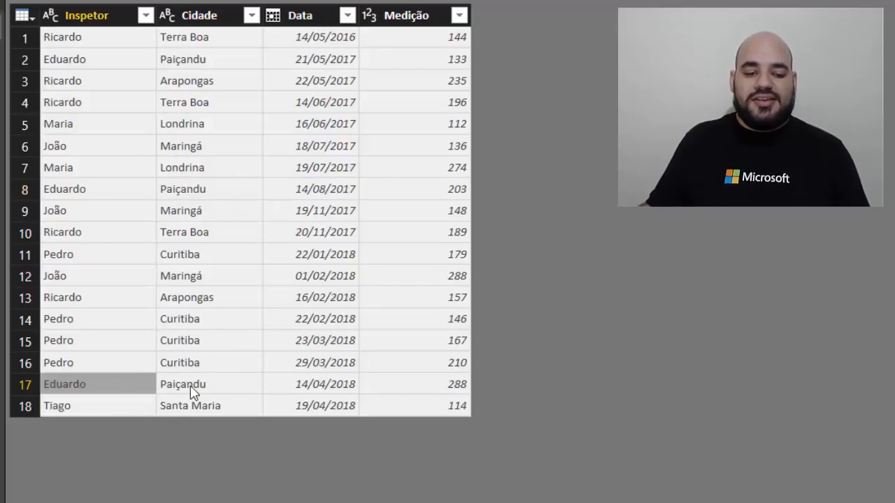
left_click(193, 388)
left_click(345, 388)
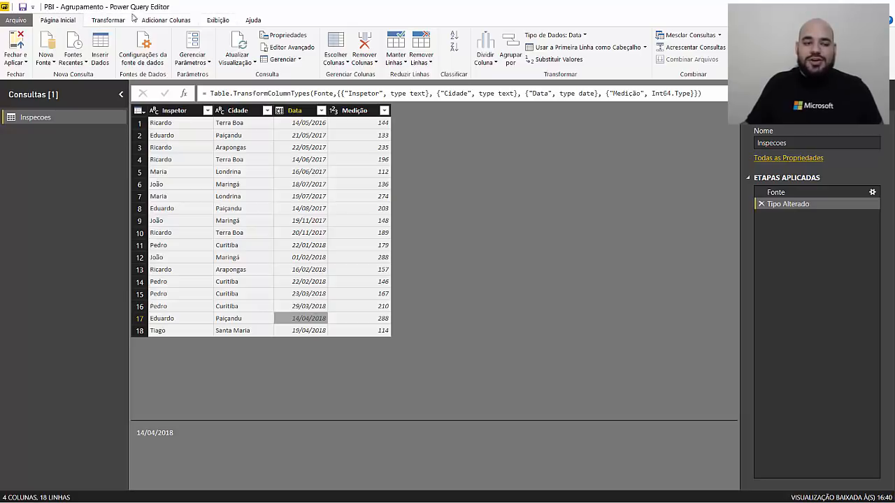
Set up an advanced Group By on the Inspecoes table, using Inspetor and Cidade as the grouping columns
left_click(505, 63)
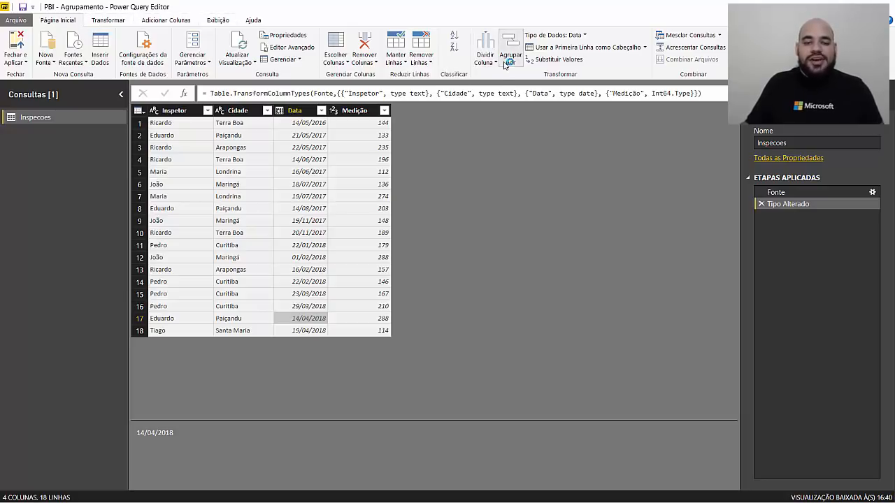
left_click_drag(389, 166, 550, 112)
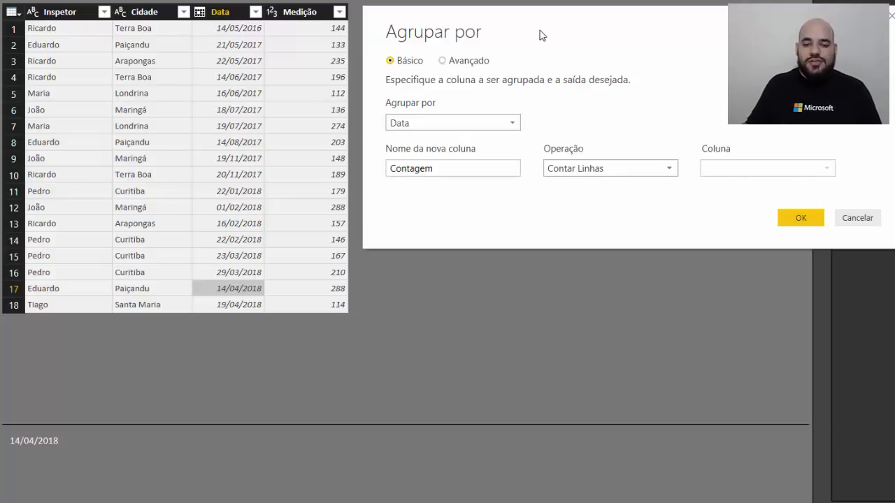
left_click(485, 63)
left_click(447, 123)
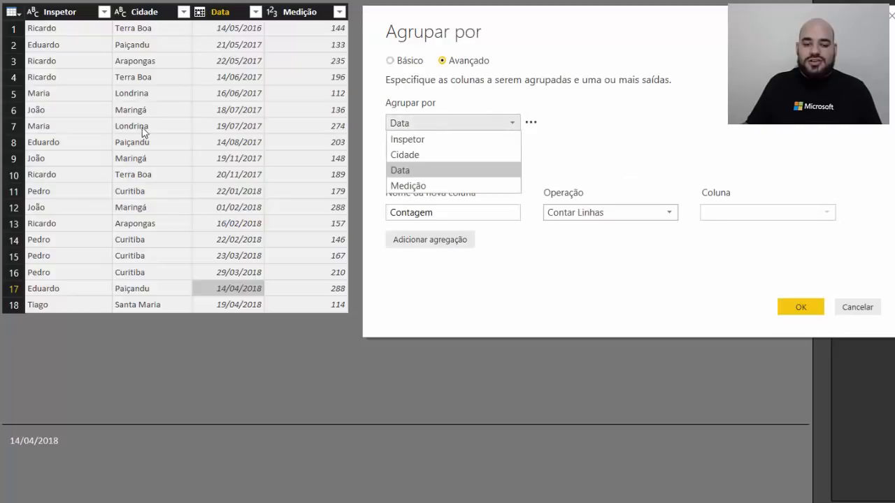
left_click(439, 144)
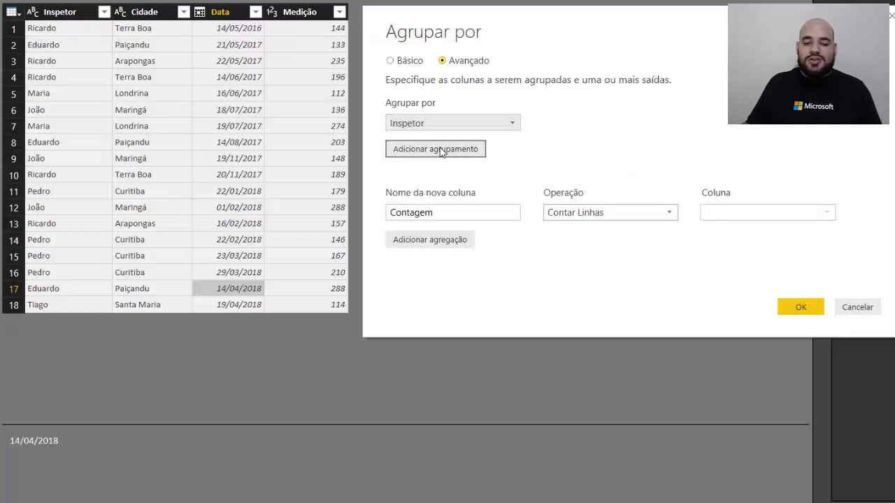
left_click(435, 149)
left_click(454, 147)
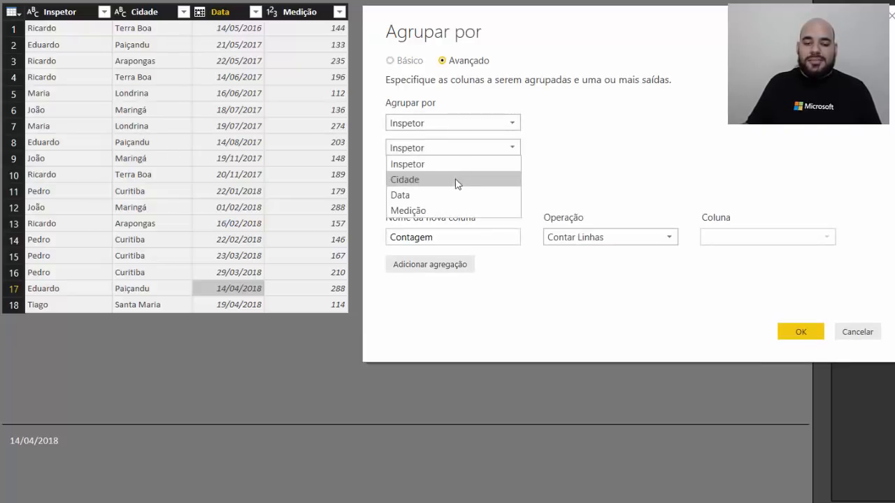
left_click(457, 182)
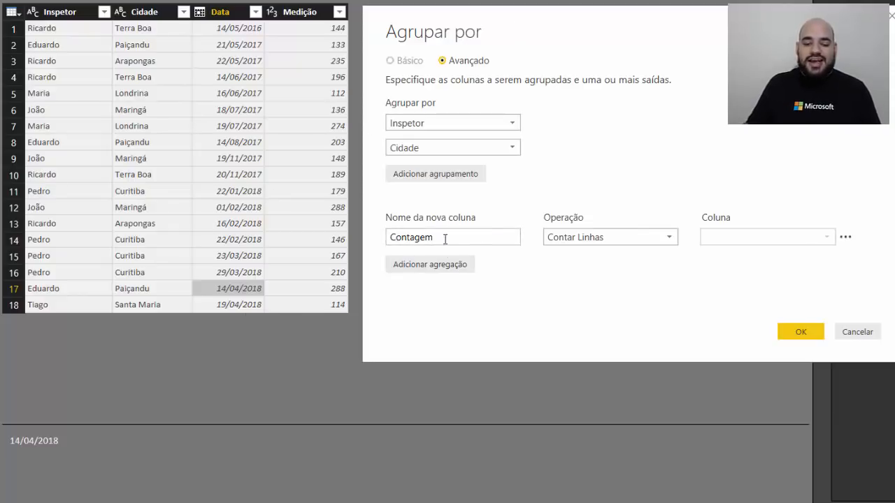
Name the aggregated column Dados, set its operation to Todas as Linhas and apply the grouping
left_click_drag(445, 239, 380, 230)
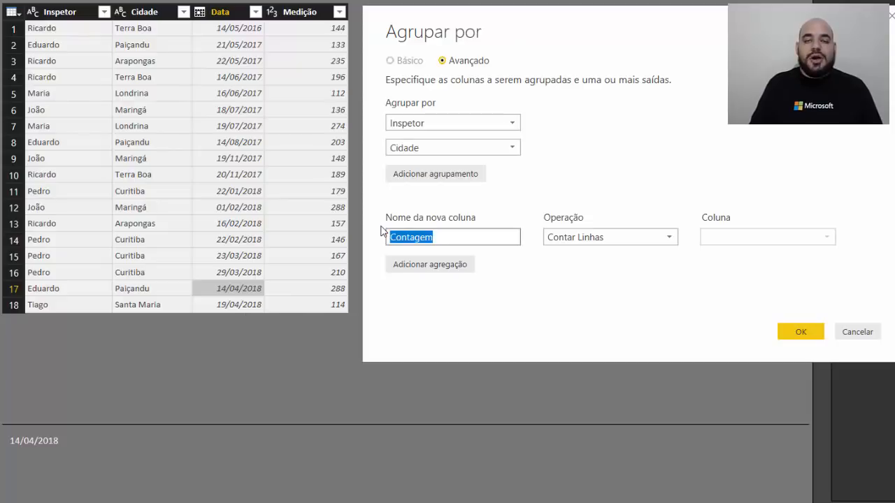
type("Dados")
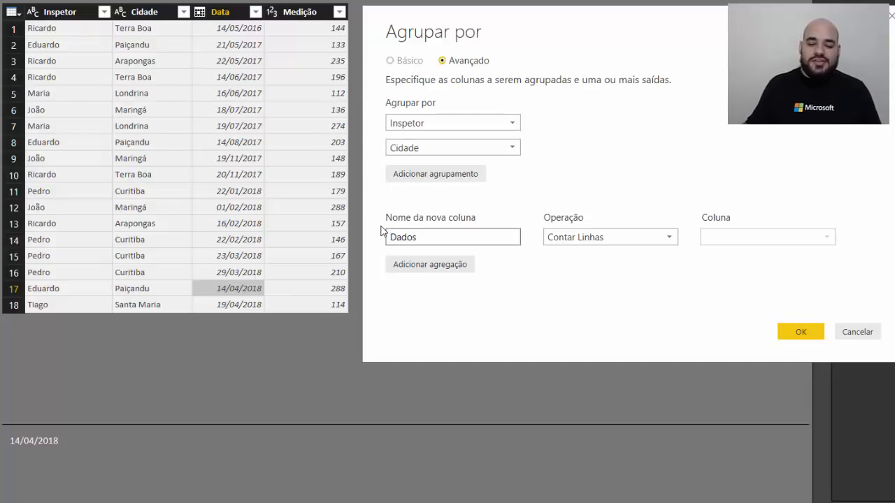
left_click(577, 241)
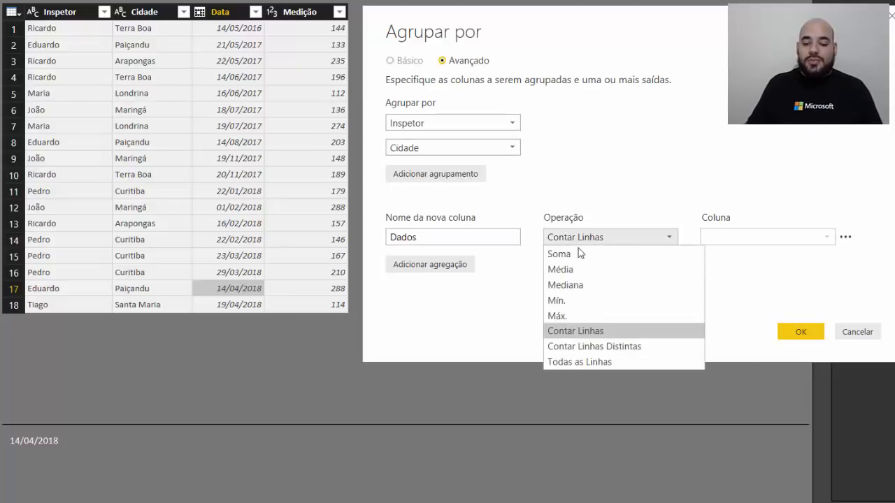
left_click(587, 362)
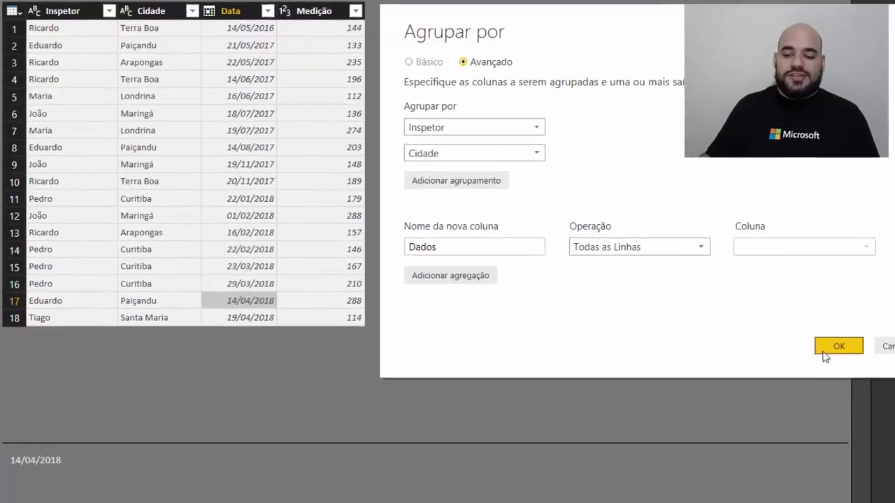
left_click(824, 348)
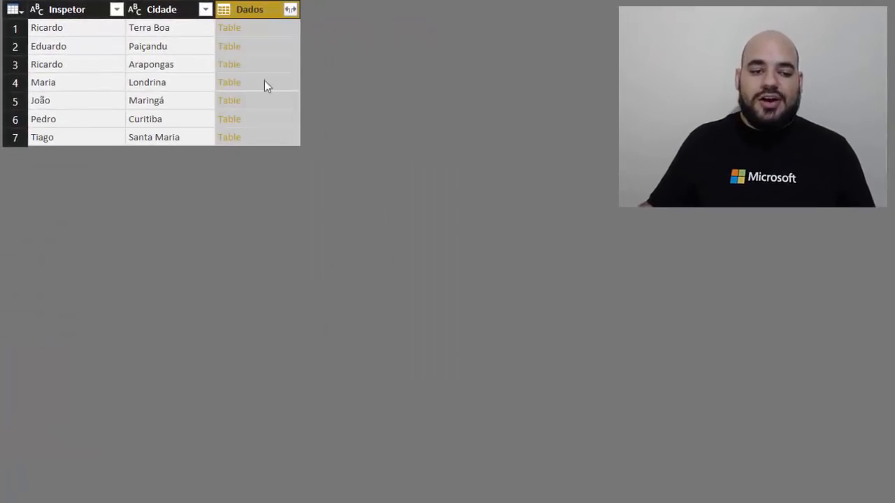
Preview the nested Dados table of the Terra Boa group in an enlarged preview area
left_click(80, 28)
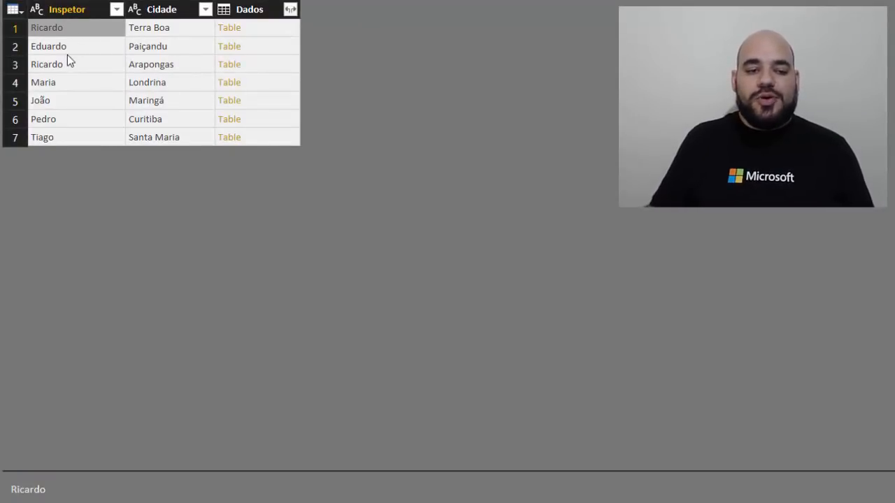
left_click(132, 33)
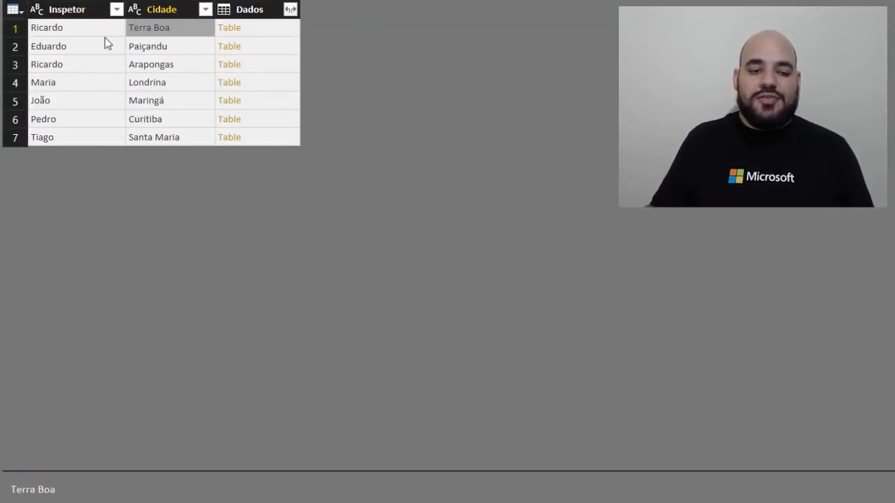
left_click(92, 33)
left_click(148, 32)
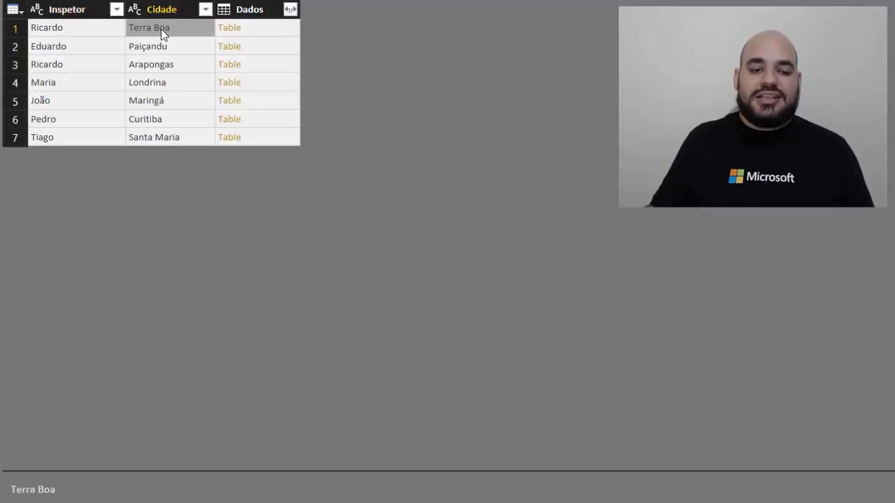
left_click(277, 27)
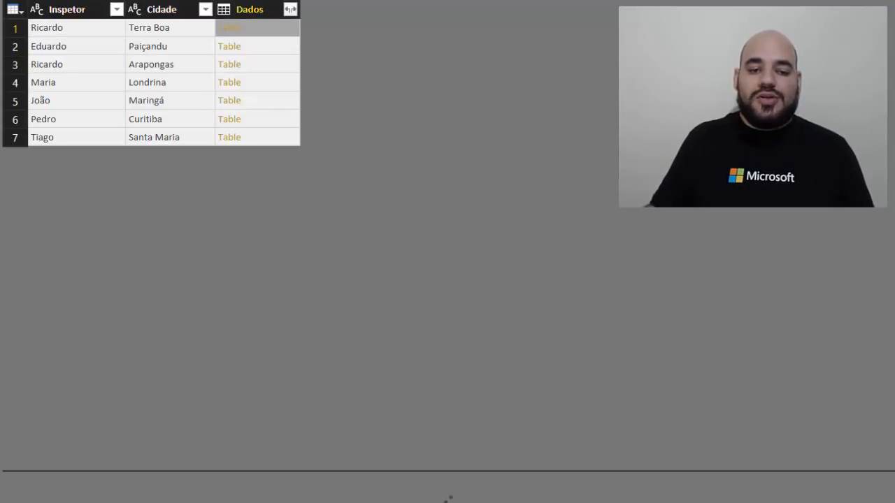
left_click_drag(198, 471, 223, 203)
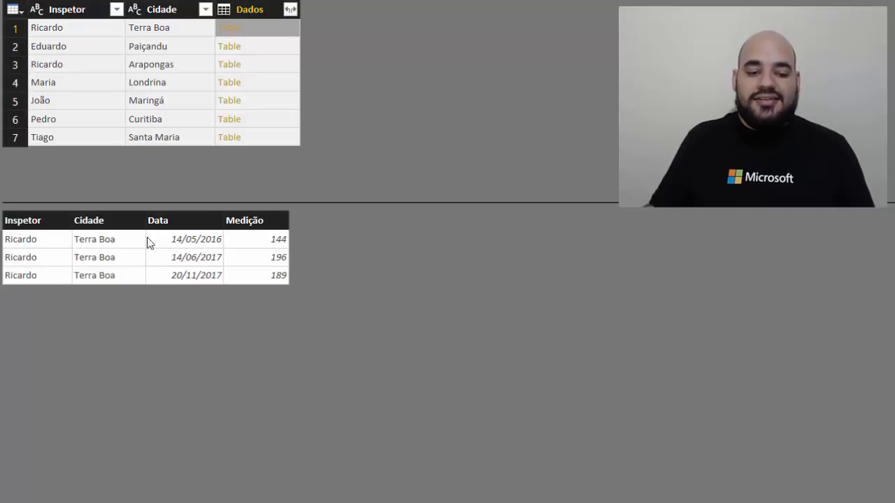
Examine the nested Dados tables of the Paiçandu, Arapongas, Londrina, Maringá and Curitiba groups, and return to the Terra Boa row
left_click(265, 48)
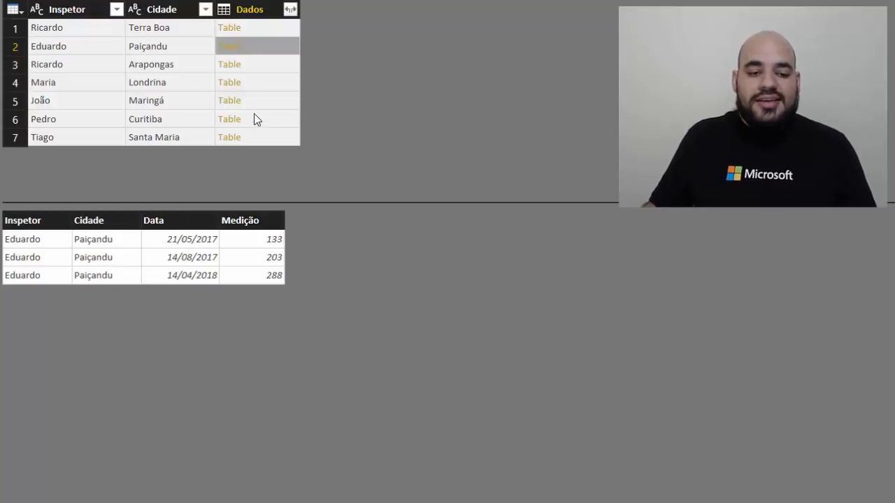
left_click(276, 65)
left_click(276, 85)
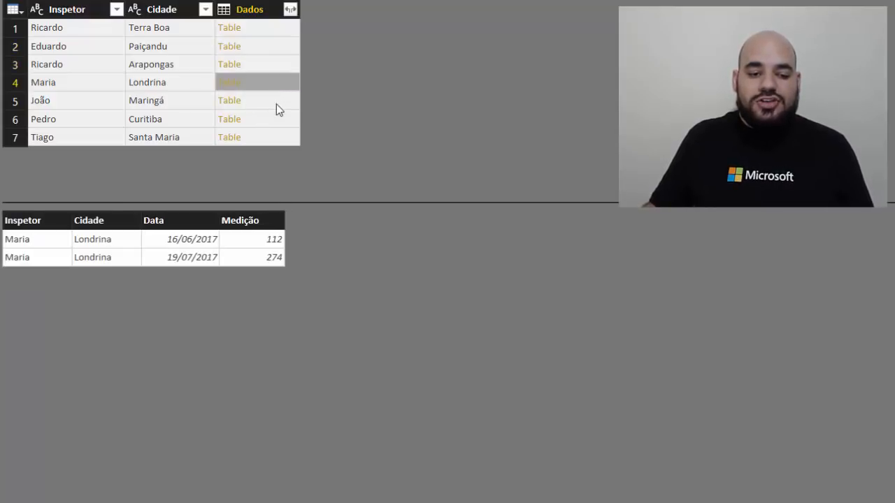
left_click(276, 104)
left_click(279, 121)
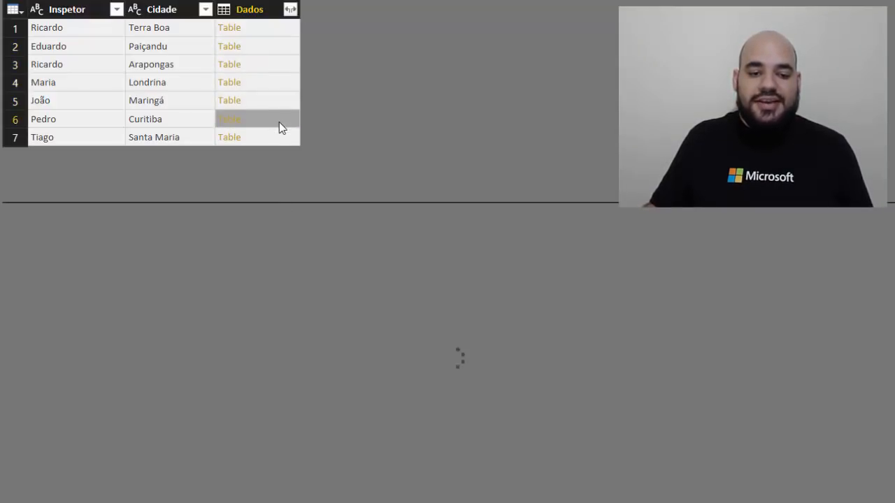
left_click(276, 27)
left_click(175, 28)
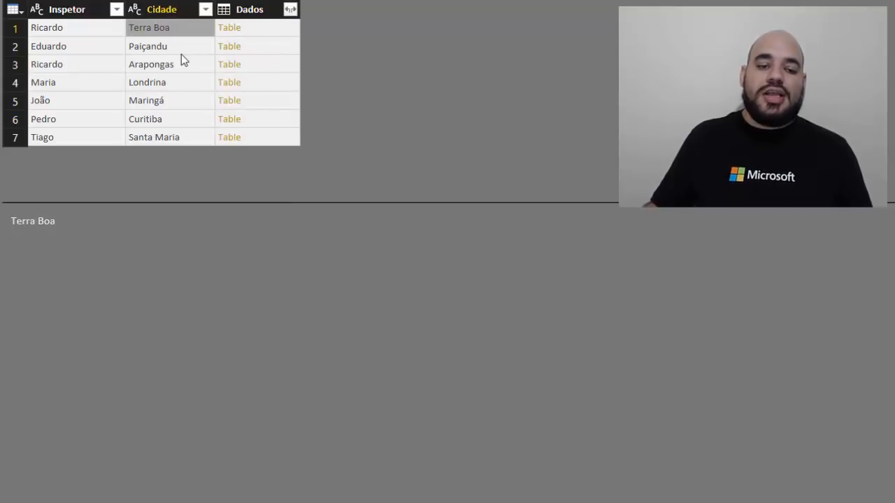
Start a custom column on the grouped Inspecoes table and name it Ultimo Registro
left_click(283, 28)
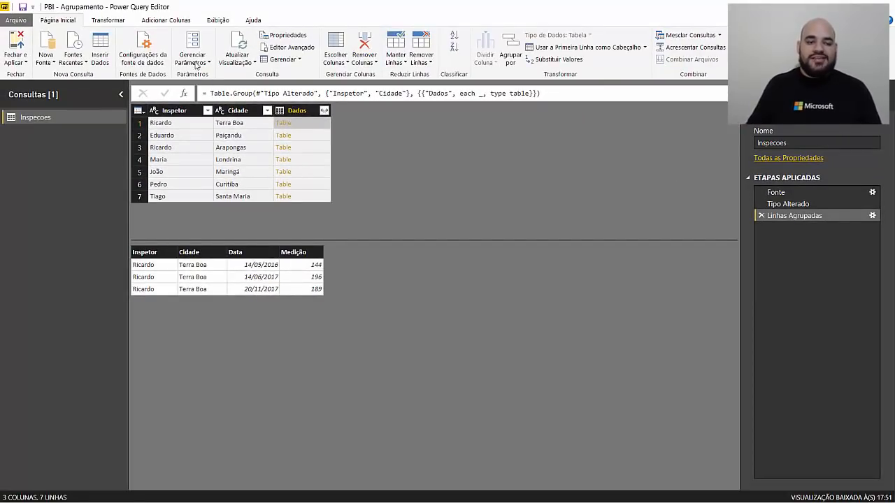
left_click(174, 22)
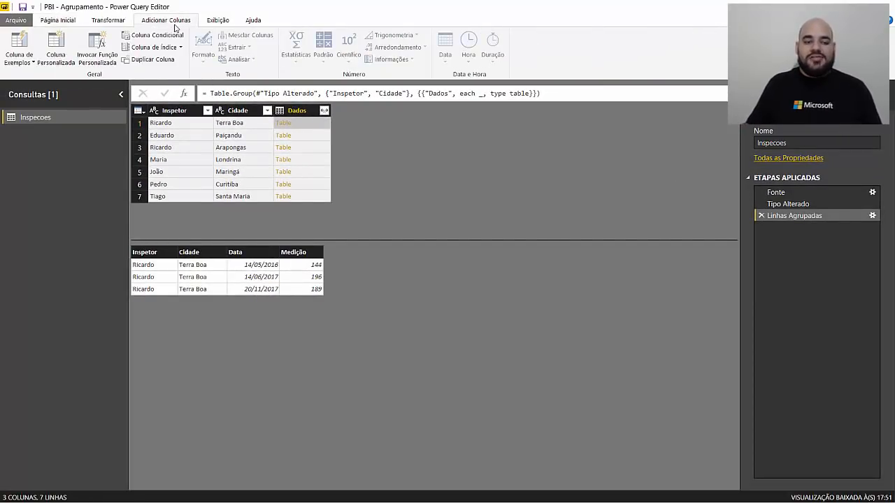
left_click(56, 53)
left_click_drag(310, 149, 414, 114)
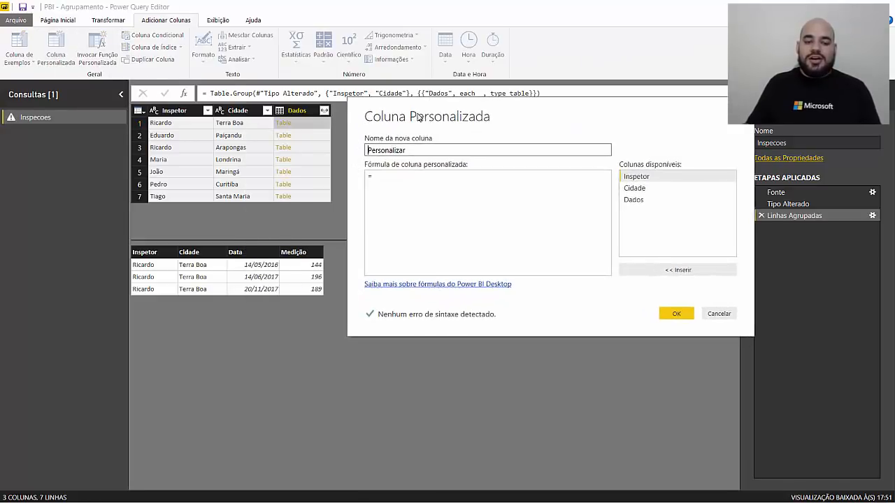
left_click_drag(413, 150, 305, 138)
type("Ulti")
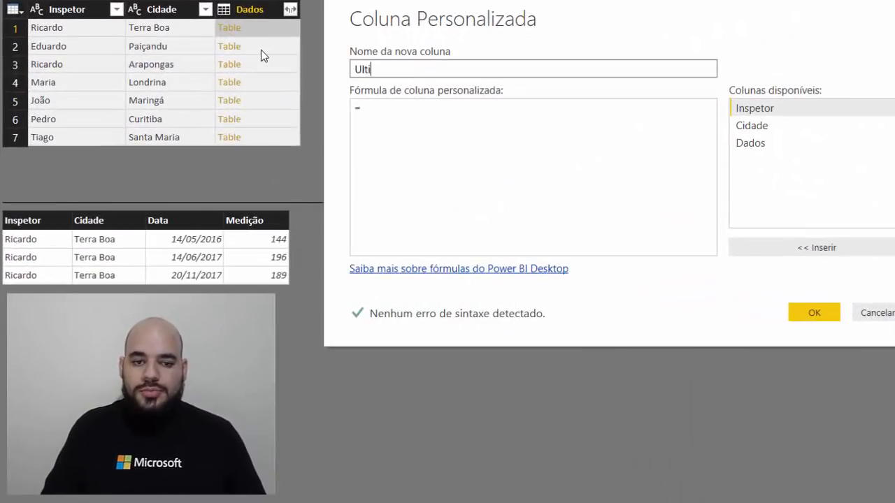
type("mo Registro")
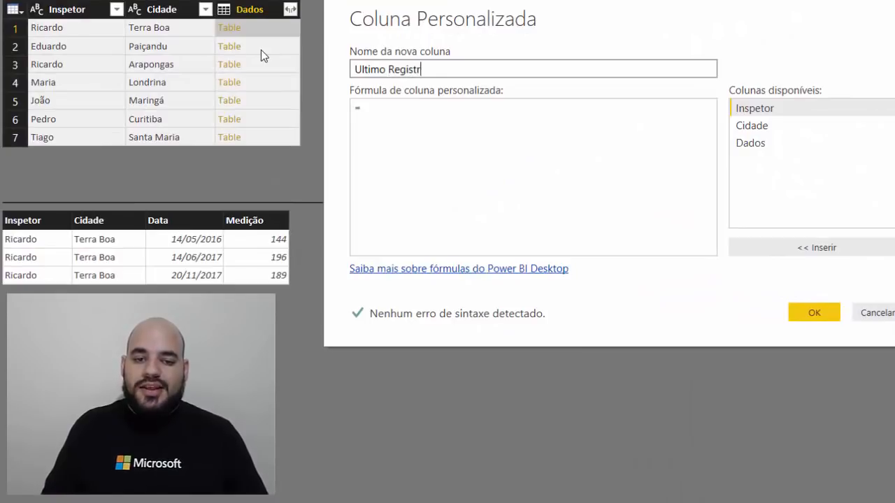
key("Tab")
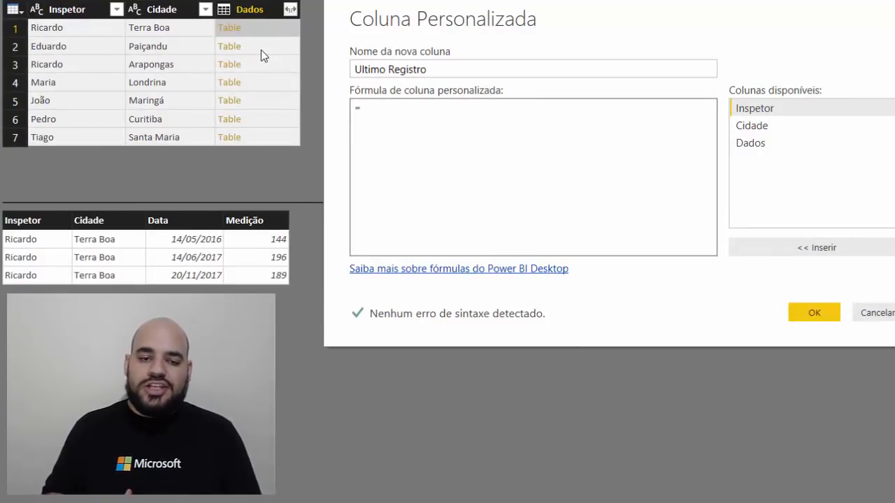
Enter the custom column formula Table.Max([Dados], "Data") and create the column
type("Table")
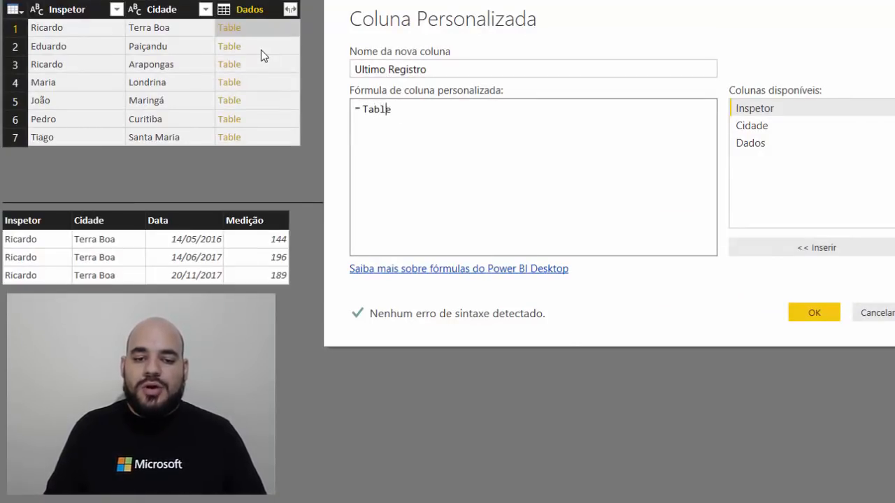
type(".Max(")
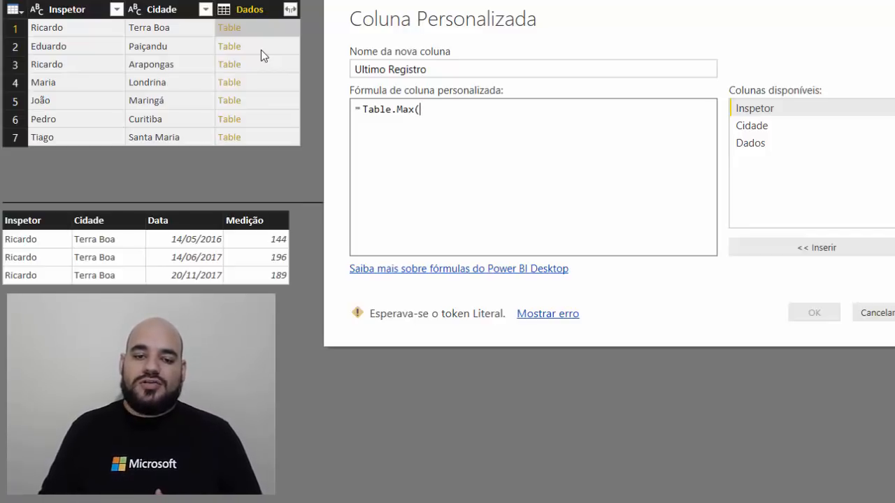
double_click(796, 142)
type(",")
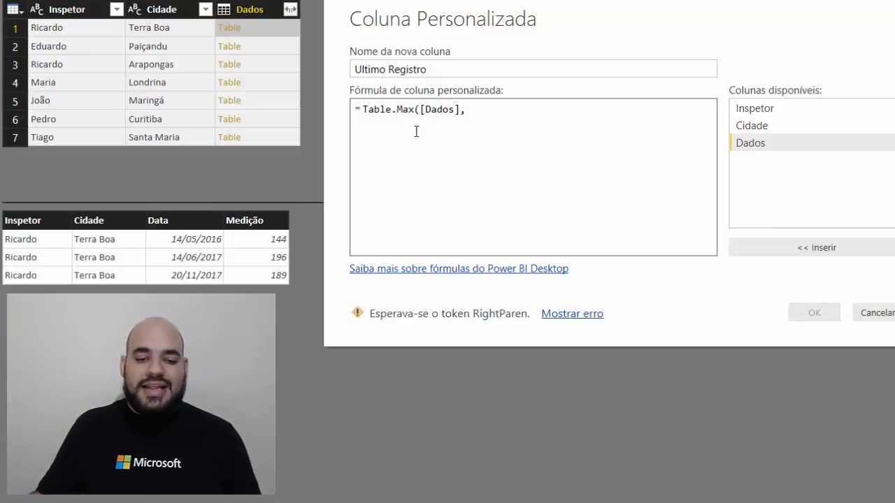
type("\"Data\"")
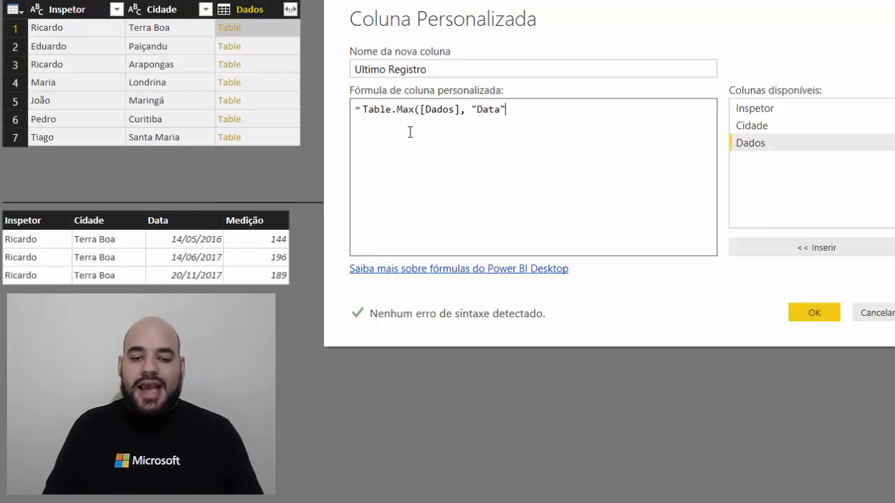
type(")")
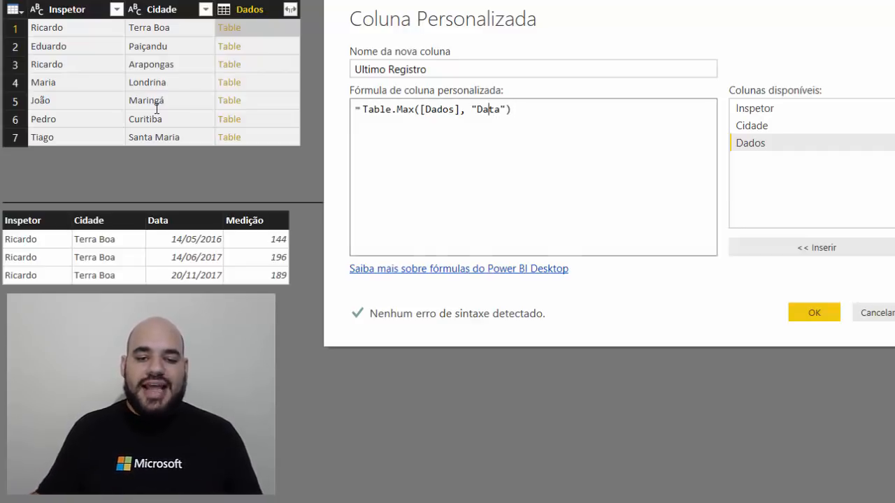
double_click(488, 110)
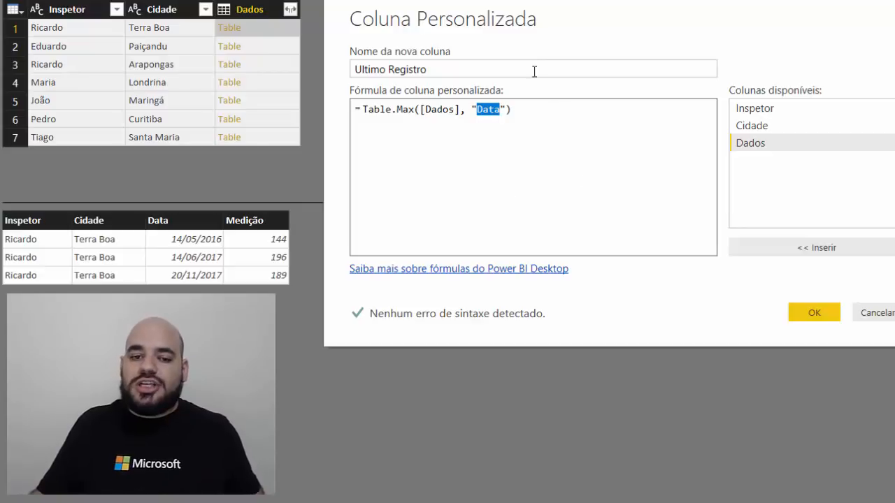
left_click(182, 109)
left_click(514, 109)
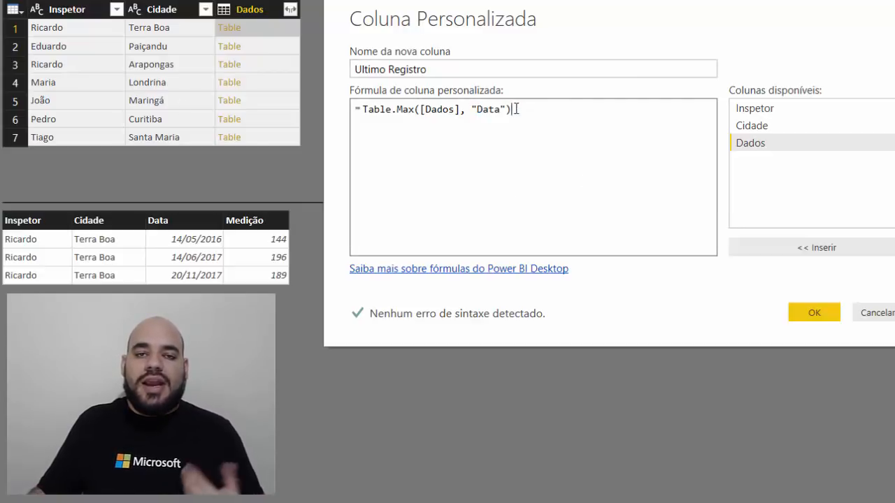
left_click(813, 312)
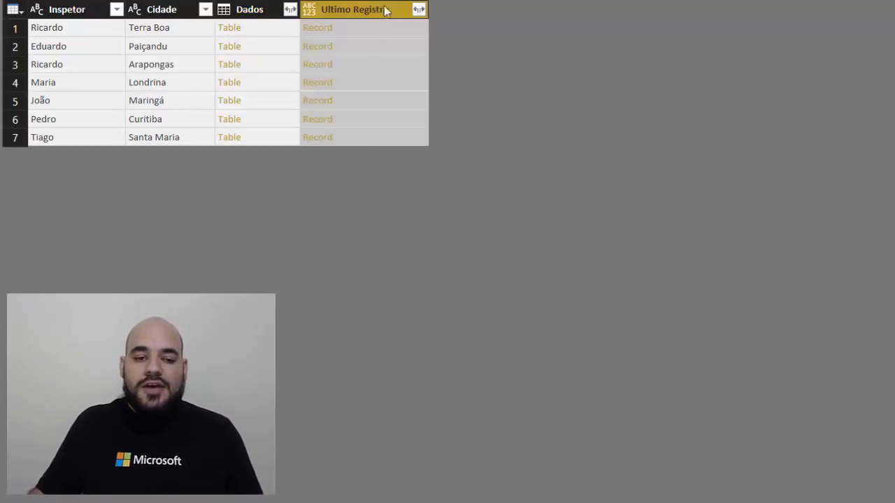
Compare the Ultimo Registro records of the Terra Boa, Paiçandu and Arapongas groups with their nested Dados tables
left_click(362, 35)
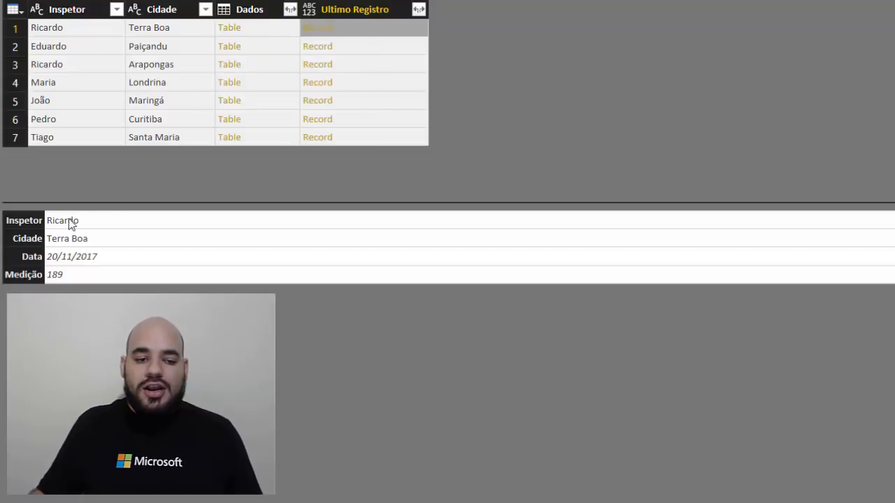
left_click(256, 32)
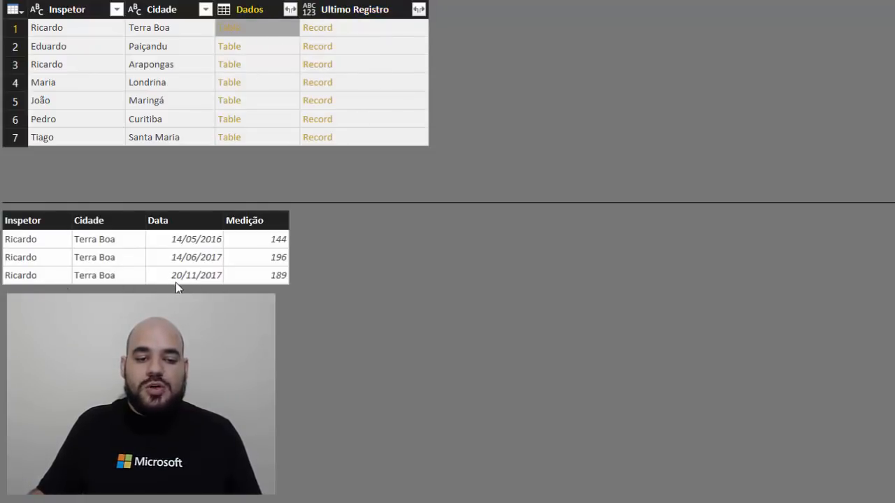
left_click(381, 28)
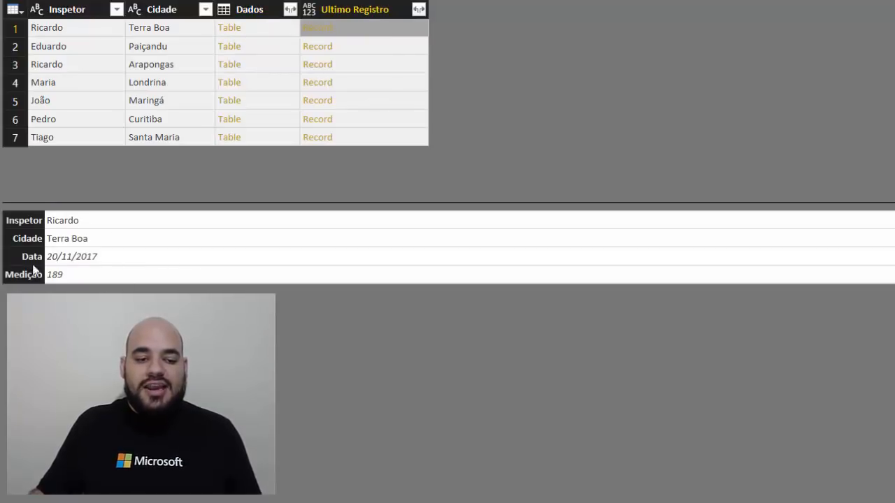
left_click(282, 47)
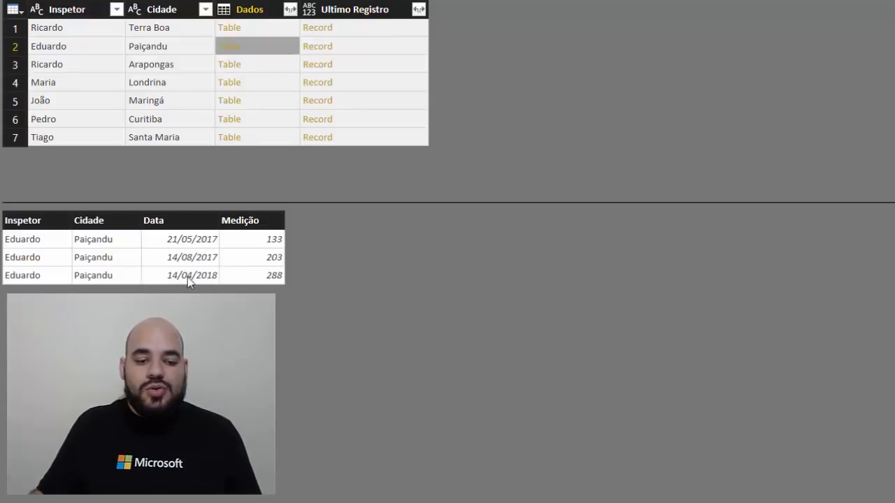
left_click(353, 46)
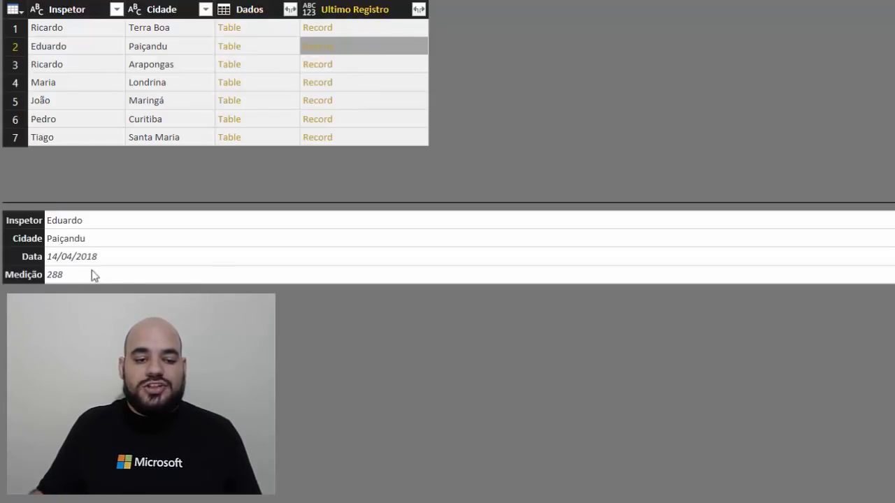
left_click(276, 65)
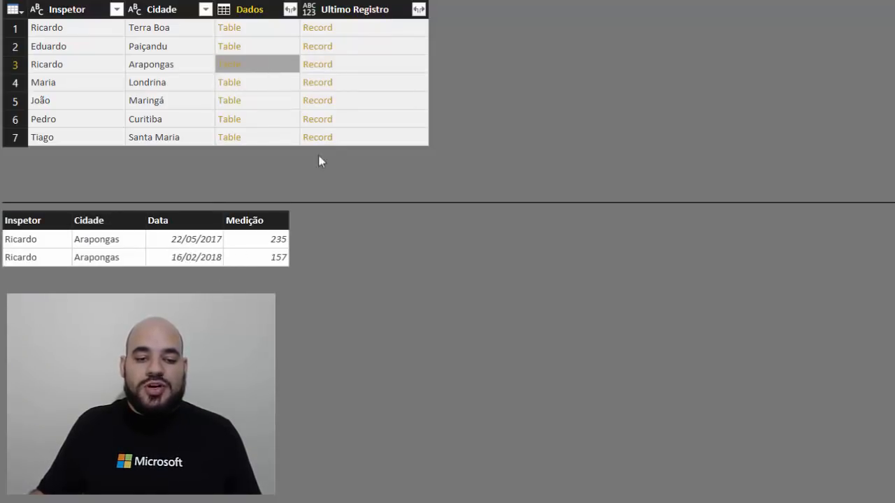
left_click(346, 68)
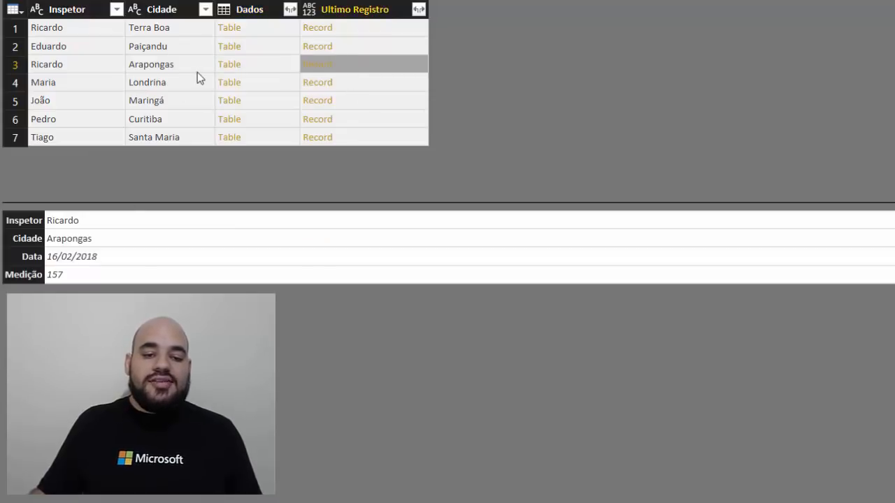
left_click(353, 9)
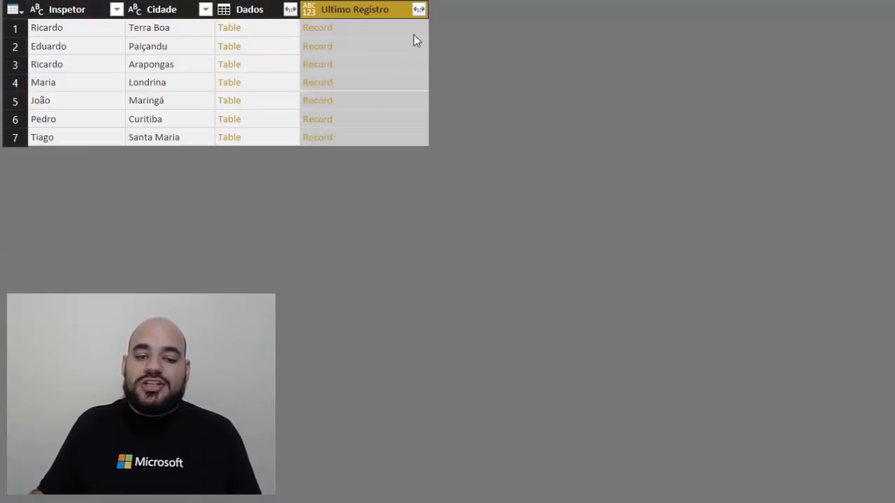
left_click(167, 28)
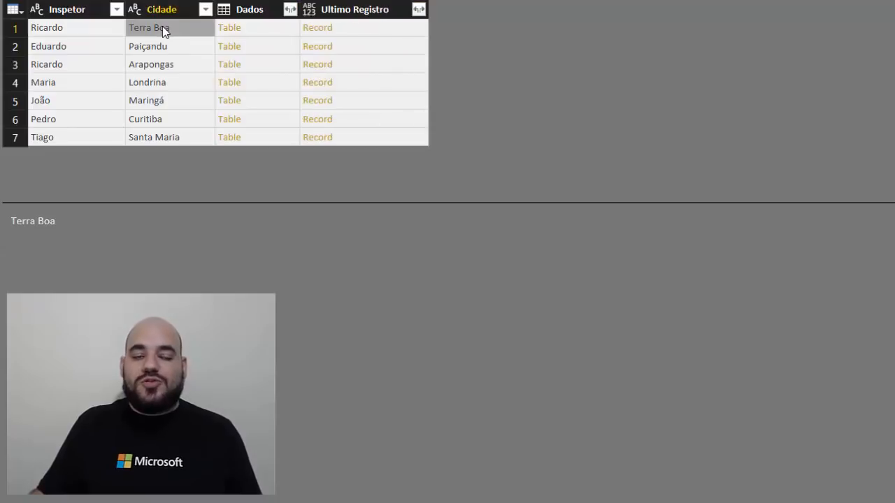
left_click(383, 29)
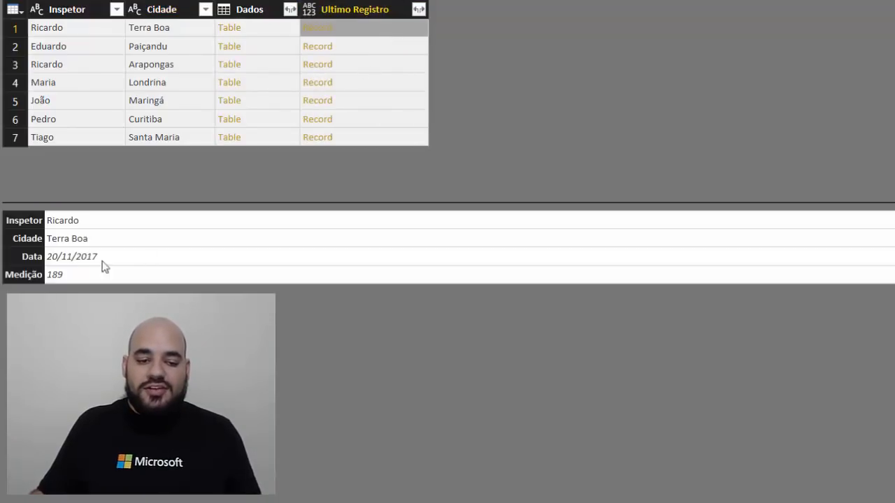
Expand Ultimo Registro into only Data and Medição, without the original column name as prefix, and remove the Dados column
left_click(419, 9)
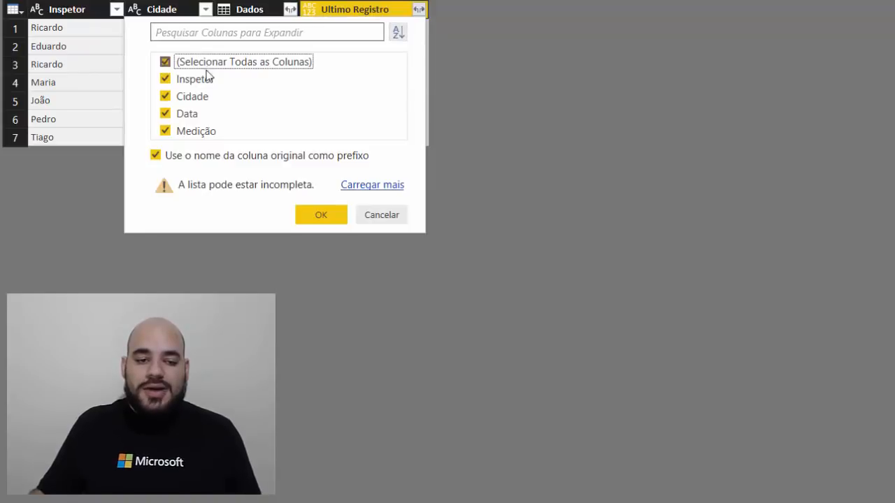
left_click(204, 66)
left_click(165, 158)
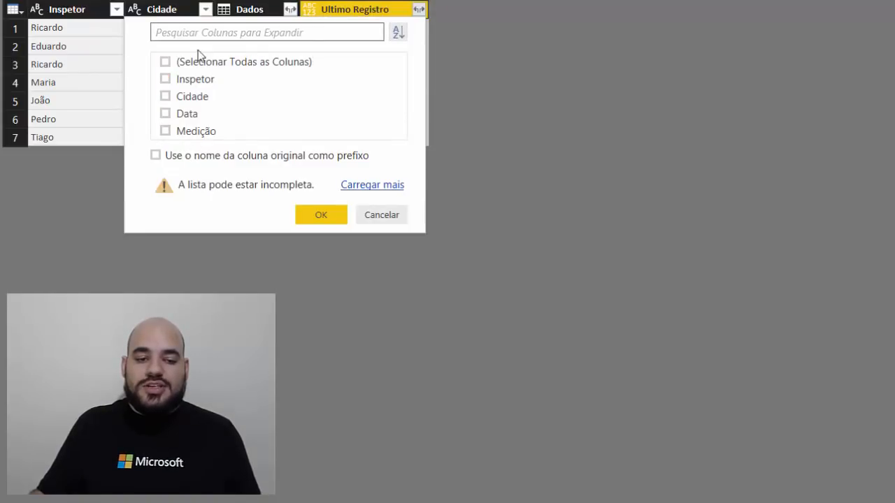
left_click(186, 114)
left_click(191, 132)
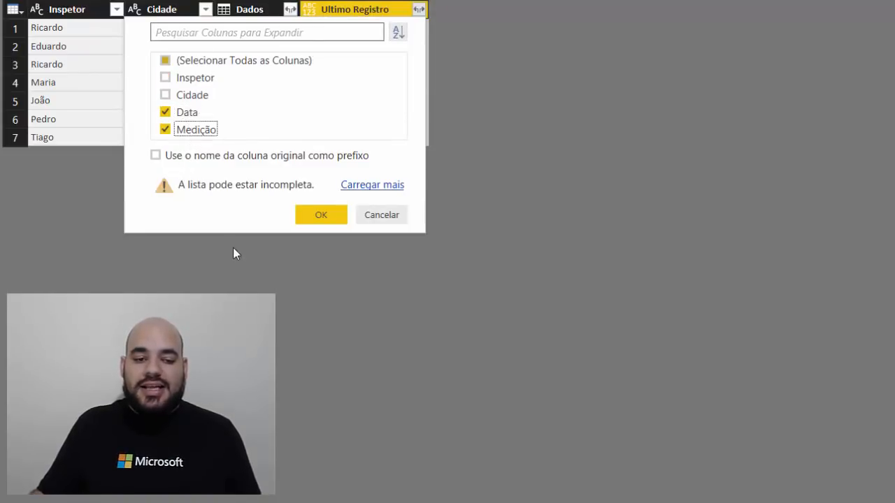
left_click(315, 224)
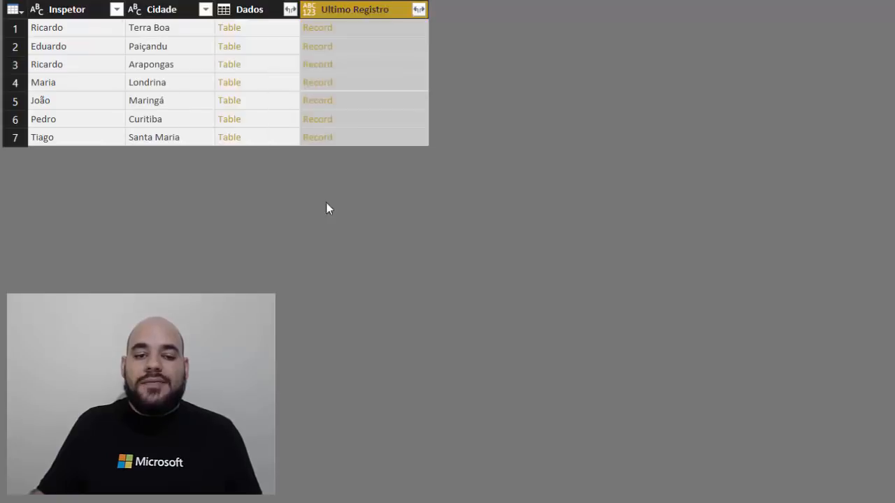
right_click(248, 12)
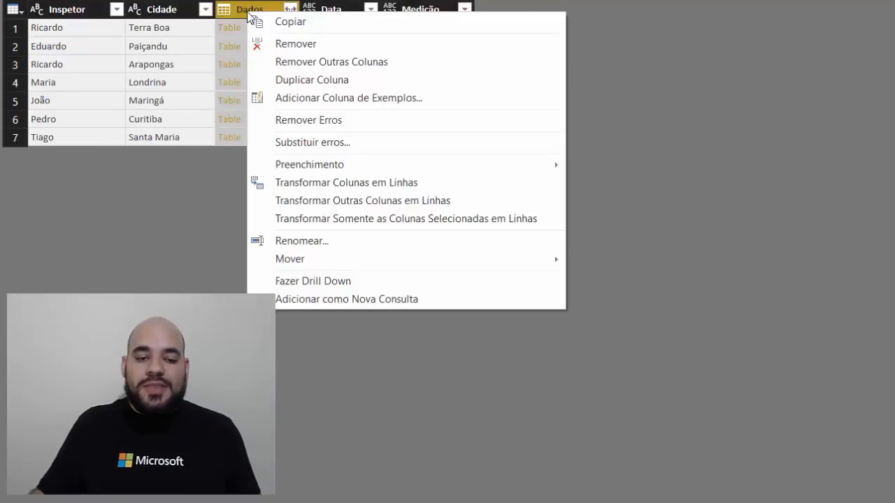
left_click(276, 44)
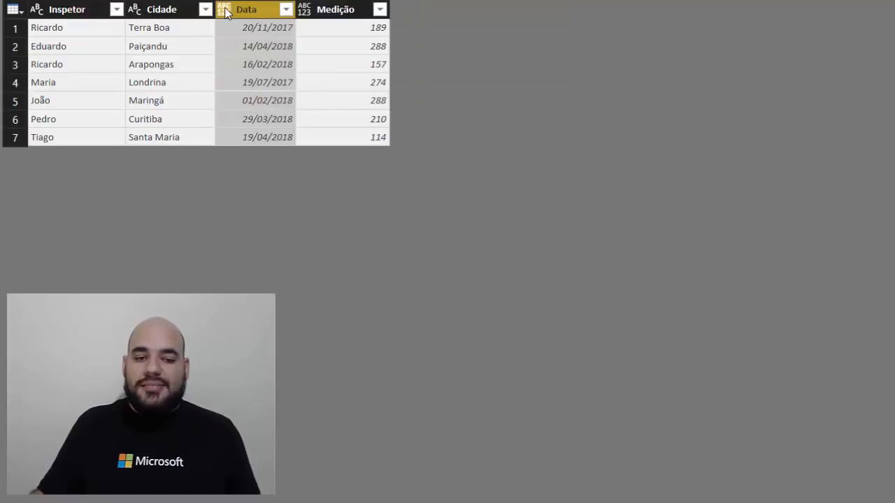
Set the data type of the Data column to Data and of the Medição column to Número Inteiro
left_click(224, 11)
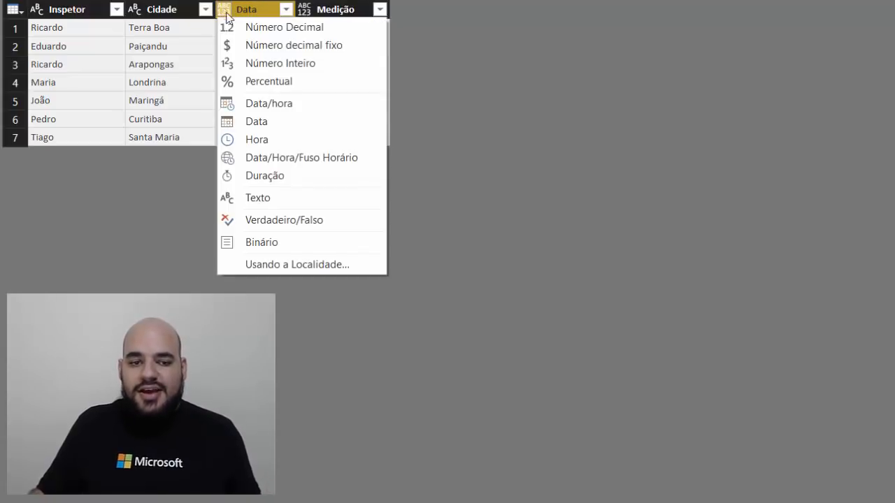
left_click(256, 122)
left_click(304, 9)
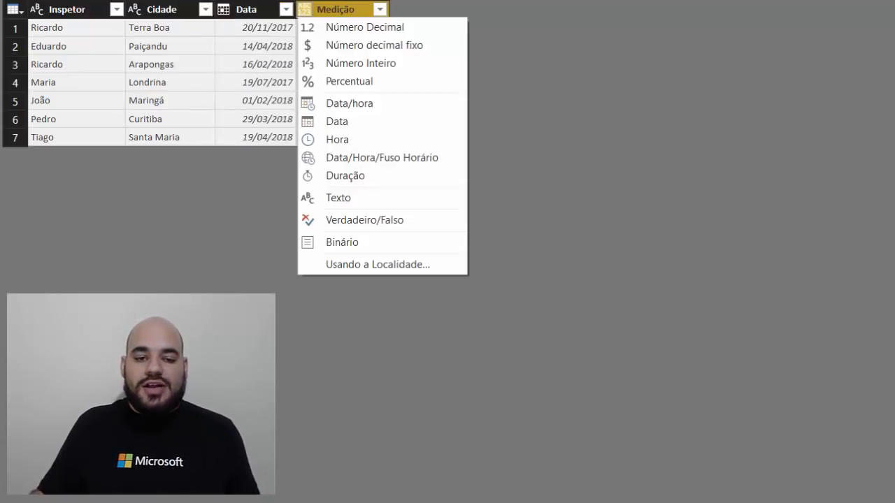
left_click(351, 64)
left_click(246, 67)
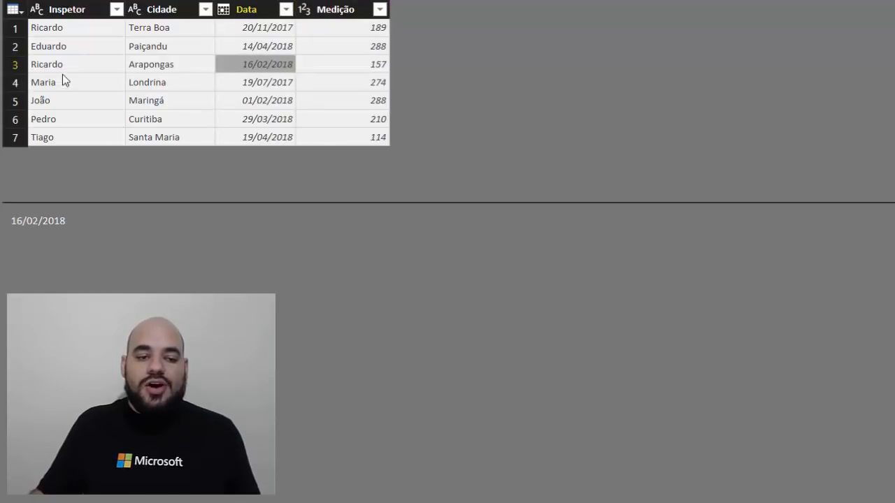
left_click(47, 27)
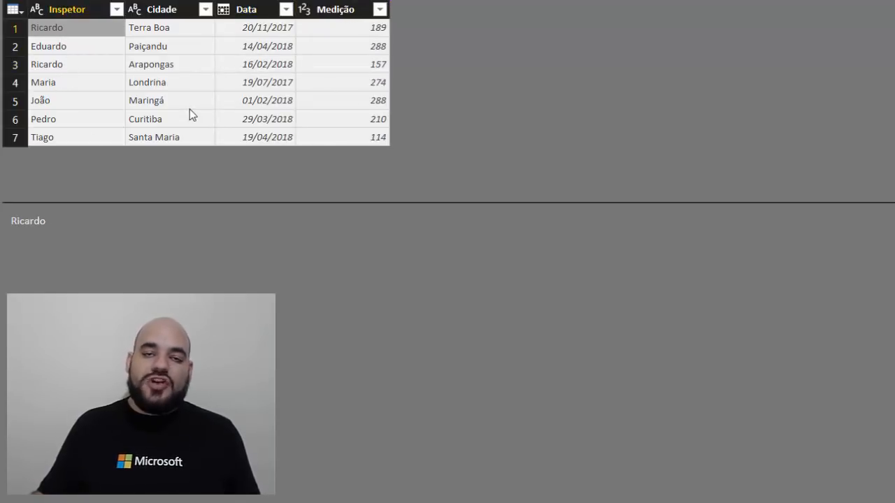